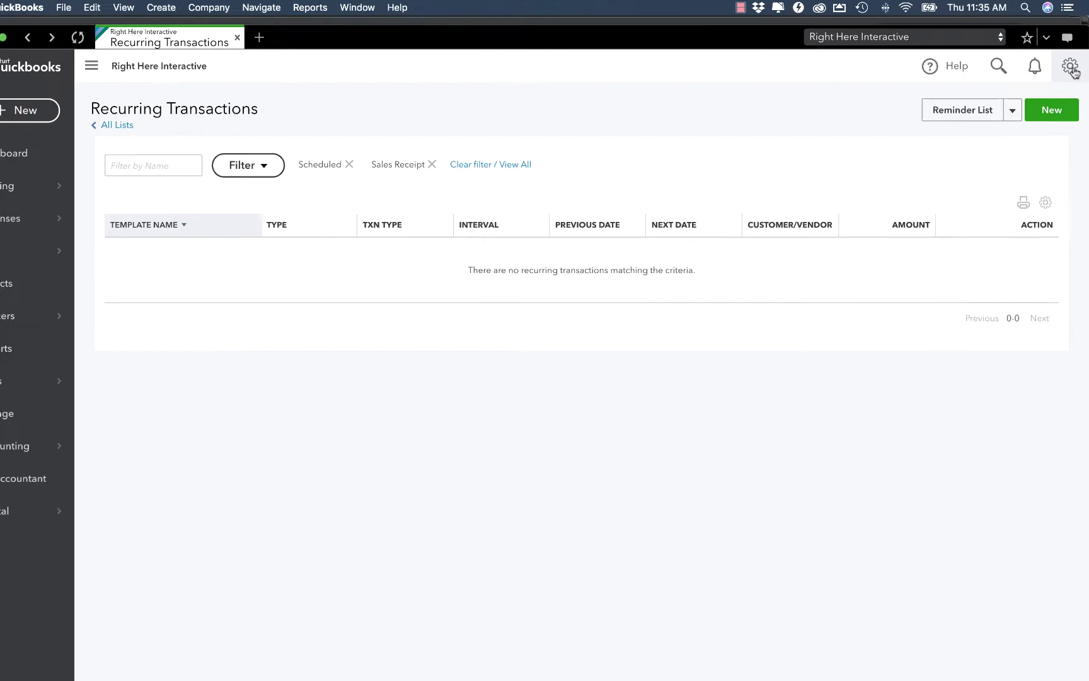
Create a new recurring template and choose Sales Receipt as its transaction type.
{"action": "left_click", "coordinate": [1072, 68]}
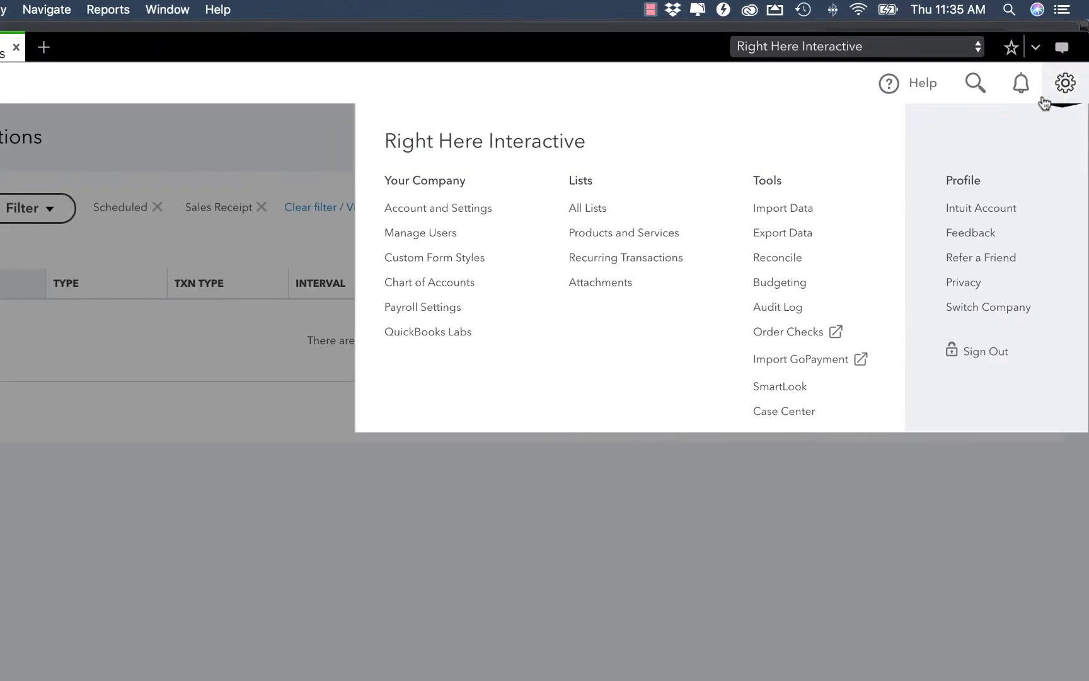
{"action": "left_click", "coordinate": [221, 148]}
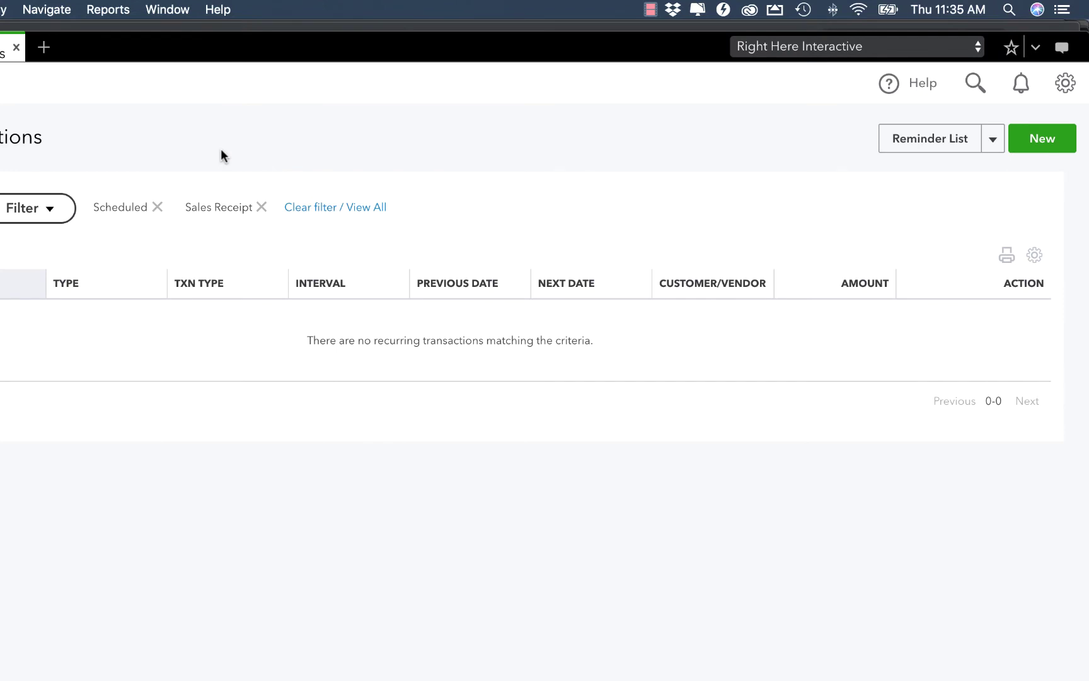
{"action": "left_click", "coordinate": [1046, 138]}
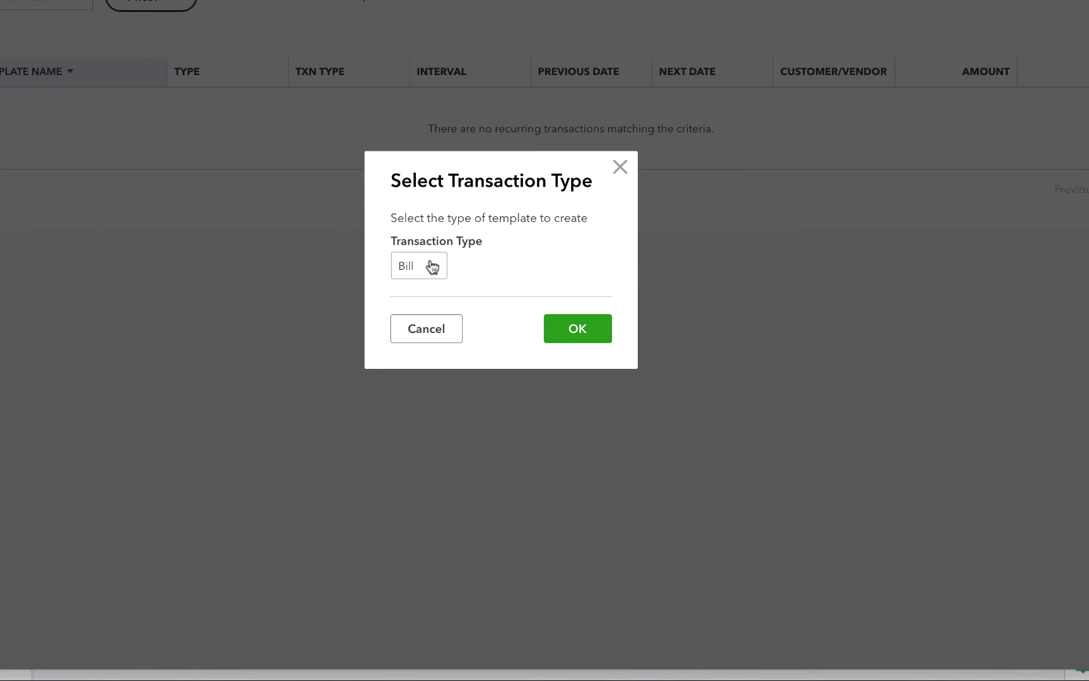
{"action": "left_click", "coordinate": [428, 273]}
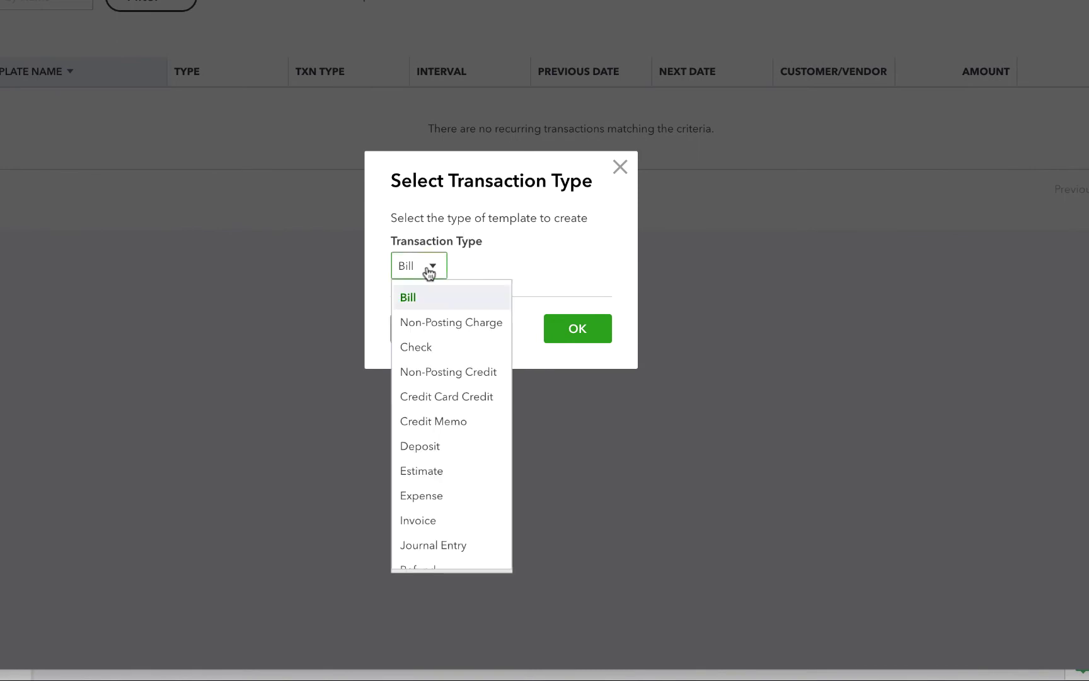
{"action": "scroll", "coordinate": [430, 413], "scroll_direction": "down", "scroll_amount": 2}
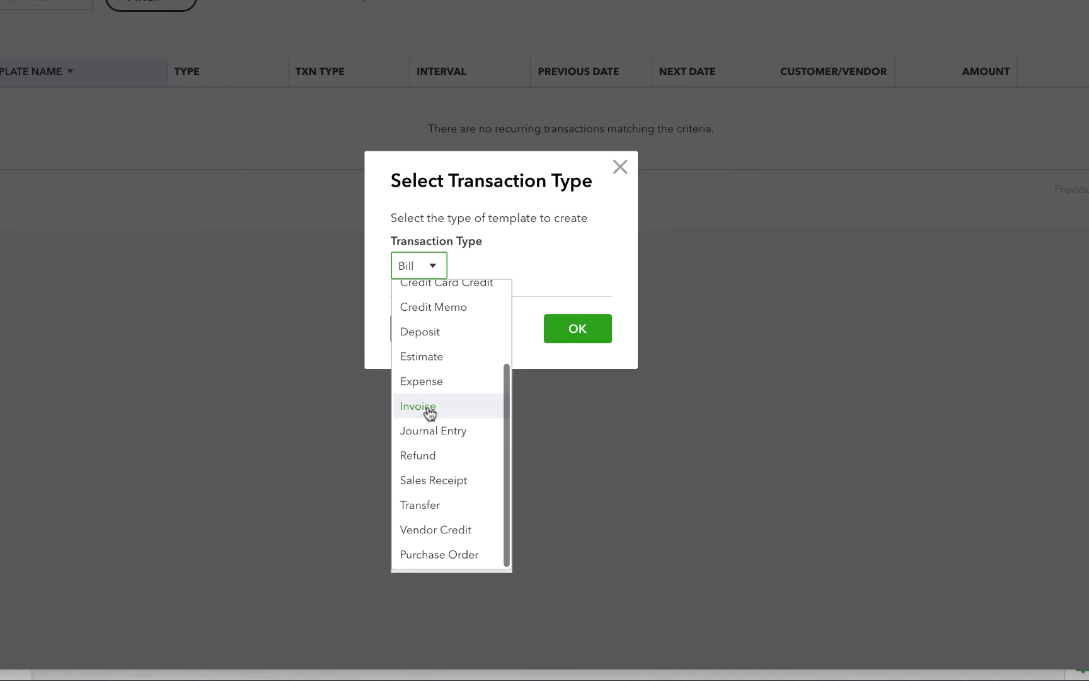
{"action": "left_click", "coordinate": [429, 480]}
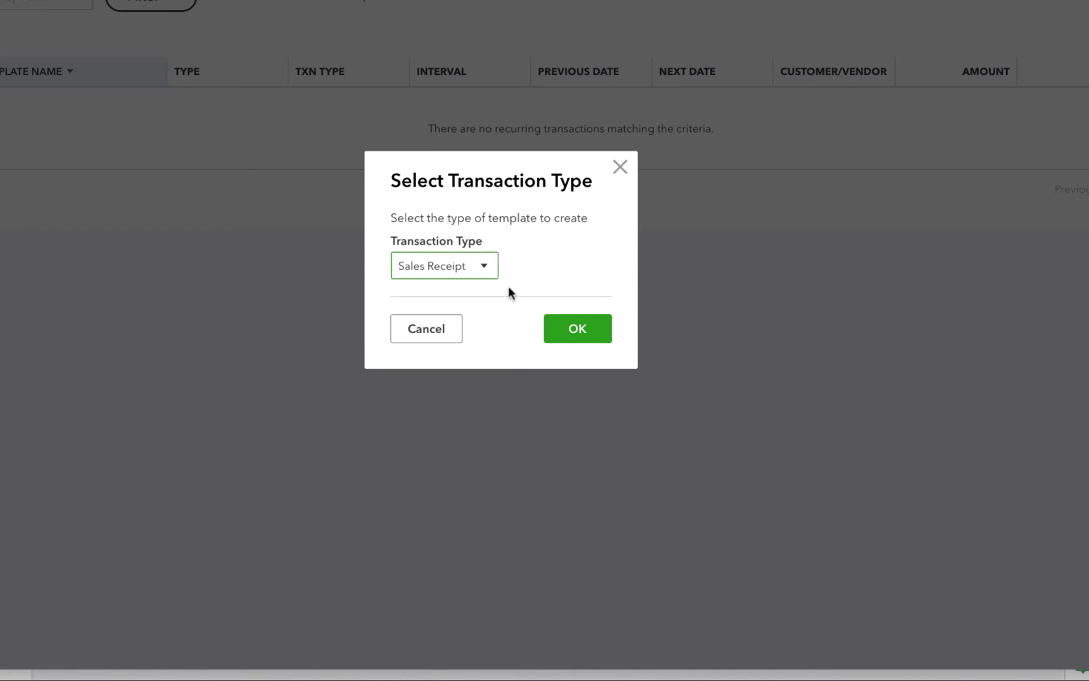
Name the template 'RHC' and keep its type as Scheduled.
{"action": "left_click", "coordinate": [568, 331]}
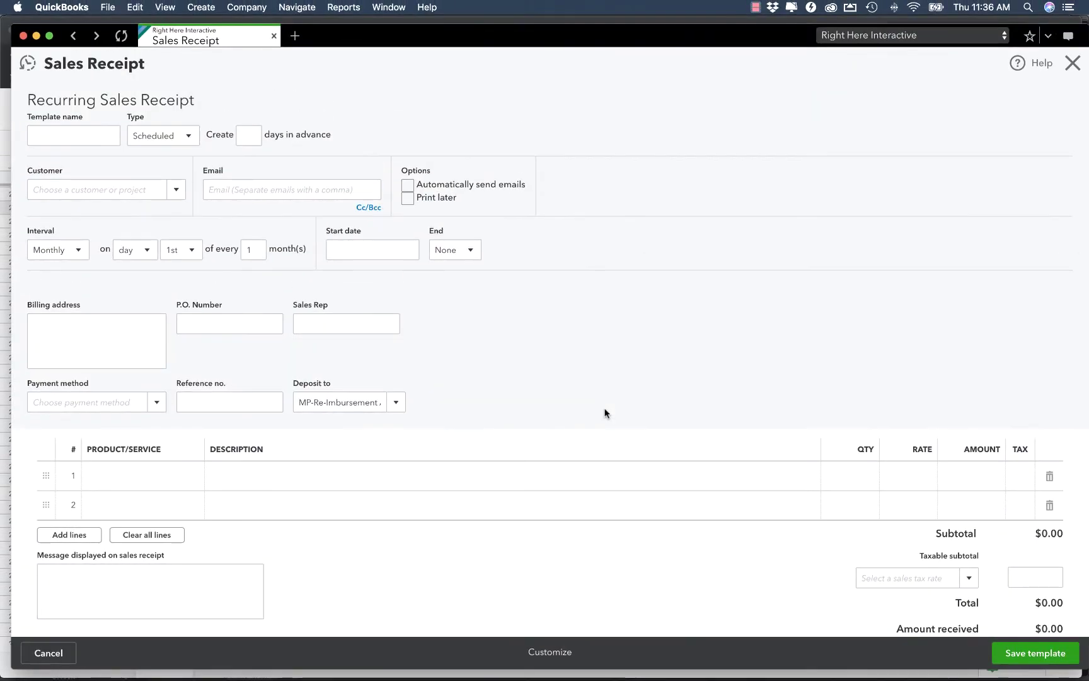
{"action": "left_click", "coordinate": [100, 137]}
{"action": "type", "text": "RHC"}
{"action": "left_click", "coordinate": [173, 143]}
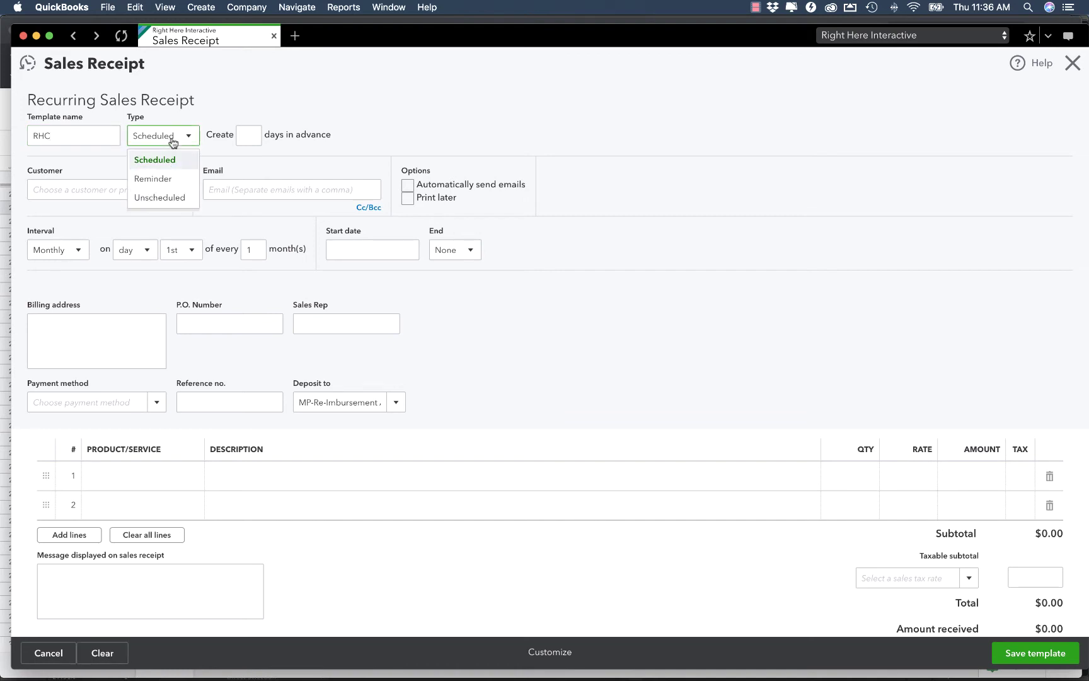
{"action": "left_click", "coordinate": [173, 144]}
Set the template's customer to Right Here Cloud Solutions.
{"action": "left_click", "coordinate": [86, 190]}
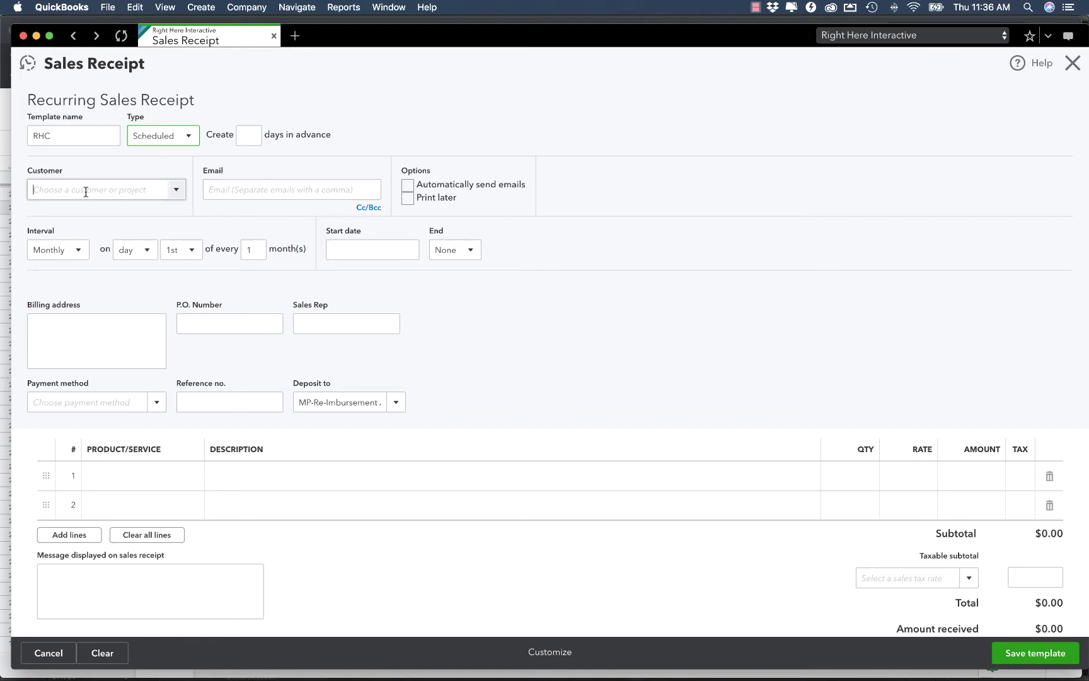
{"action": "type", "text": "Right Here Cloud Solutions"}
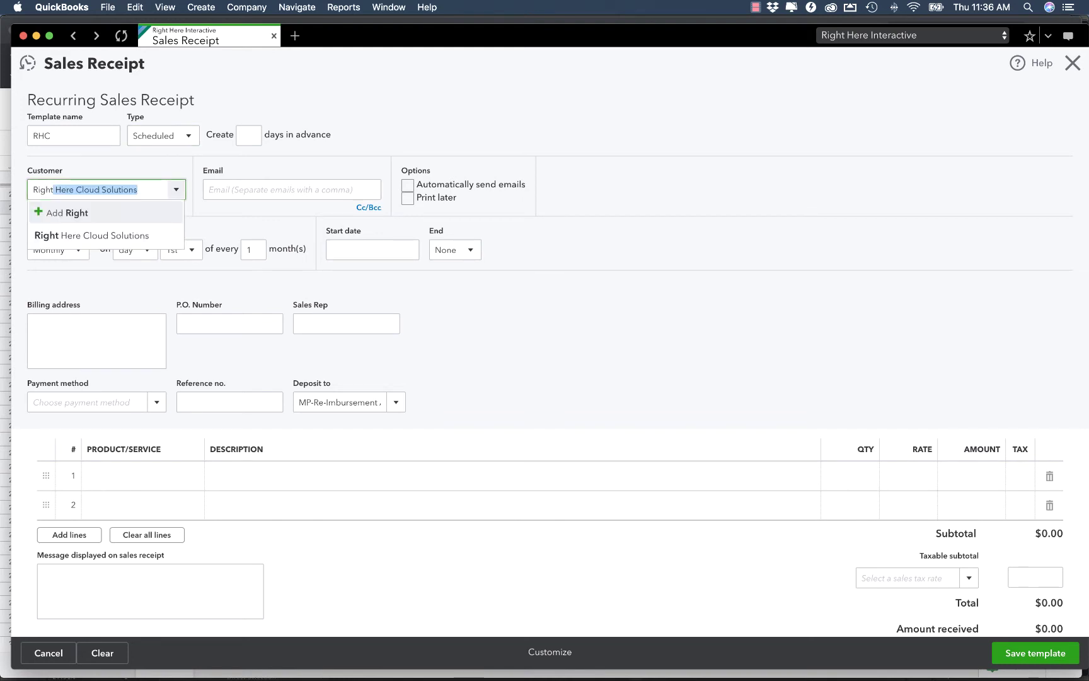
{"action": "left_click", "coordinate": [134, 229]}
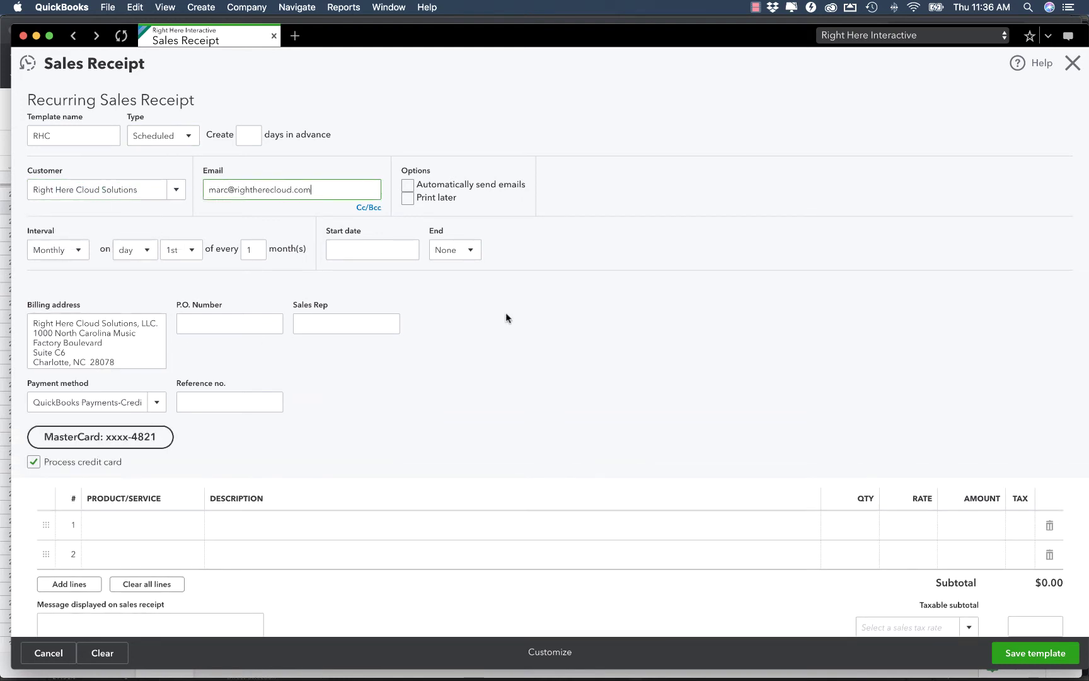
{"action": "left_click", "coordinate": [529, 310]}
{"action": "scroll", "coordinate": [499, 353], "scroll_direction": "down", "scroll_amount": 3}
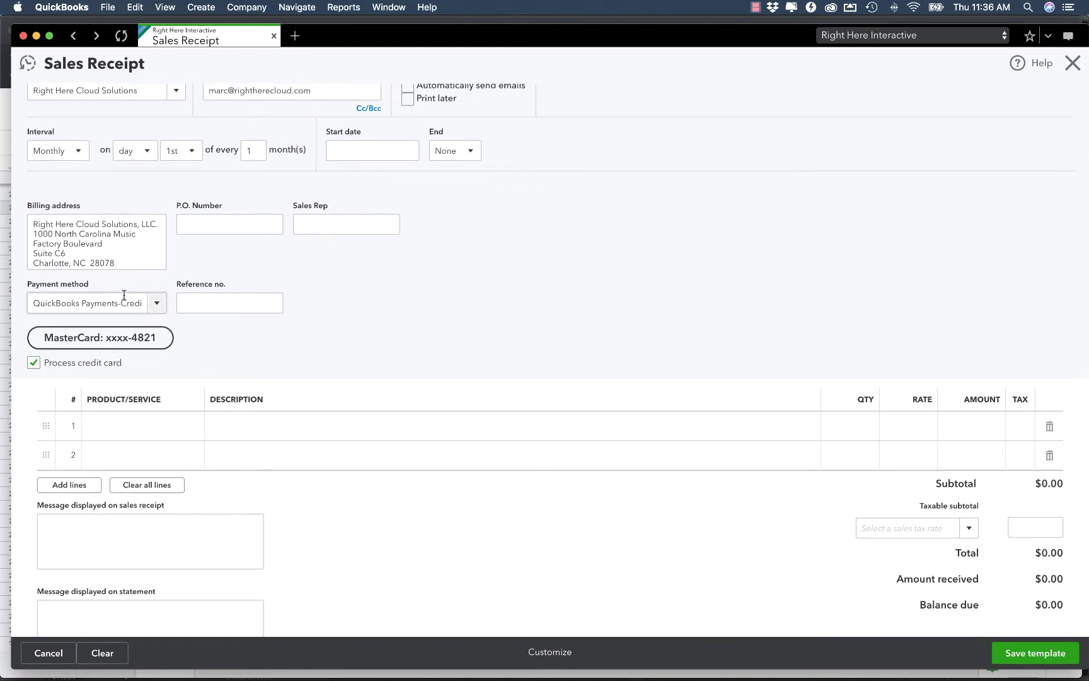
{"action": "left_click", "coordinate": [156, 303]}
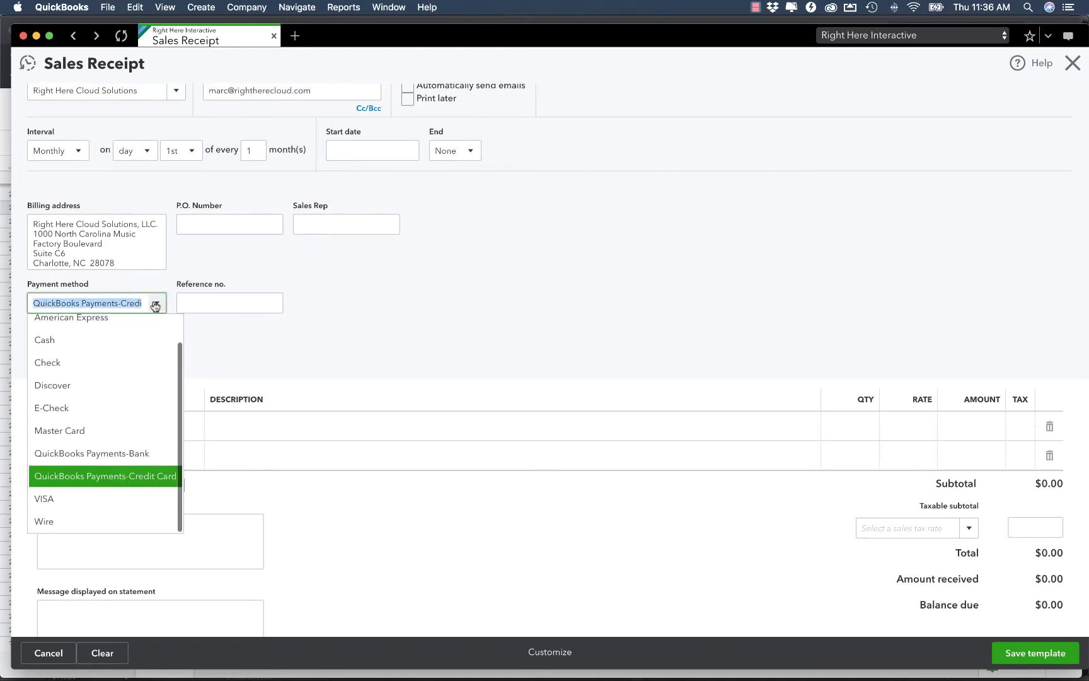
{"action": "left_click", "coordinate": [123, 459]}
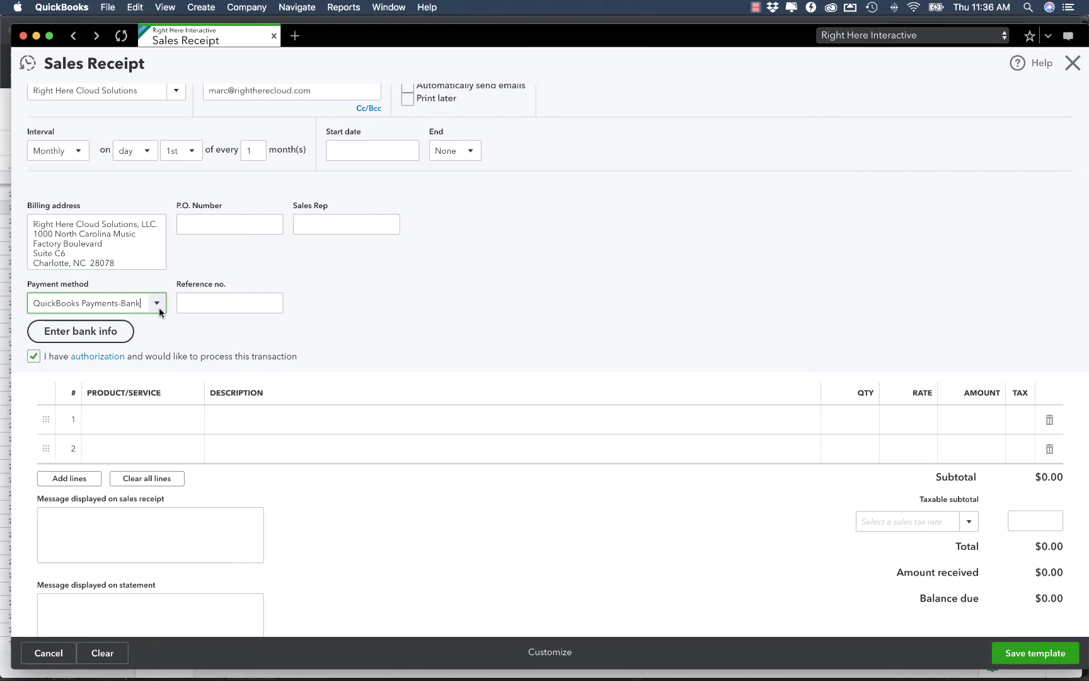
{"action": "left_click", "coordinate": [99, 338]}
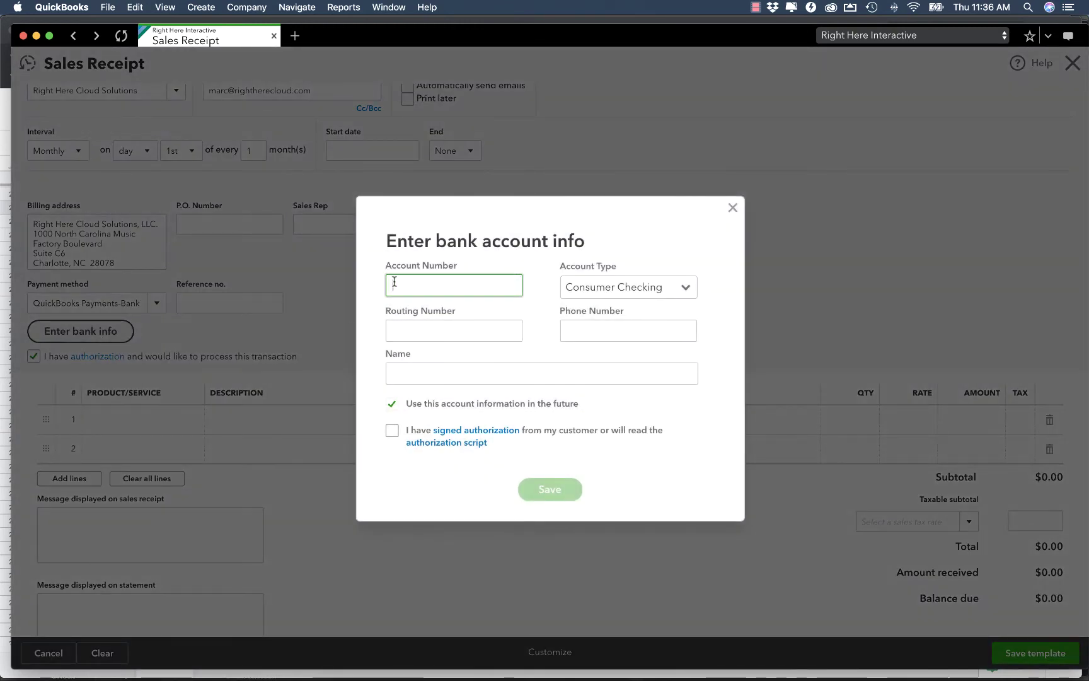
{"action": "left_click", "coordinate": [733, 210]}
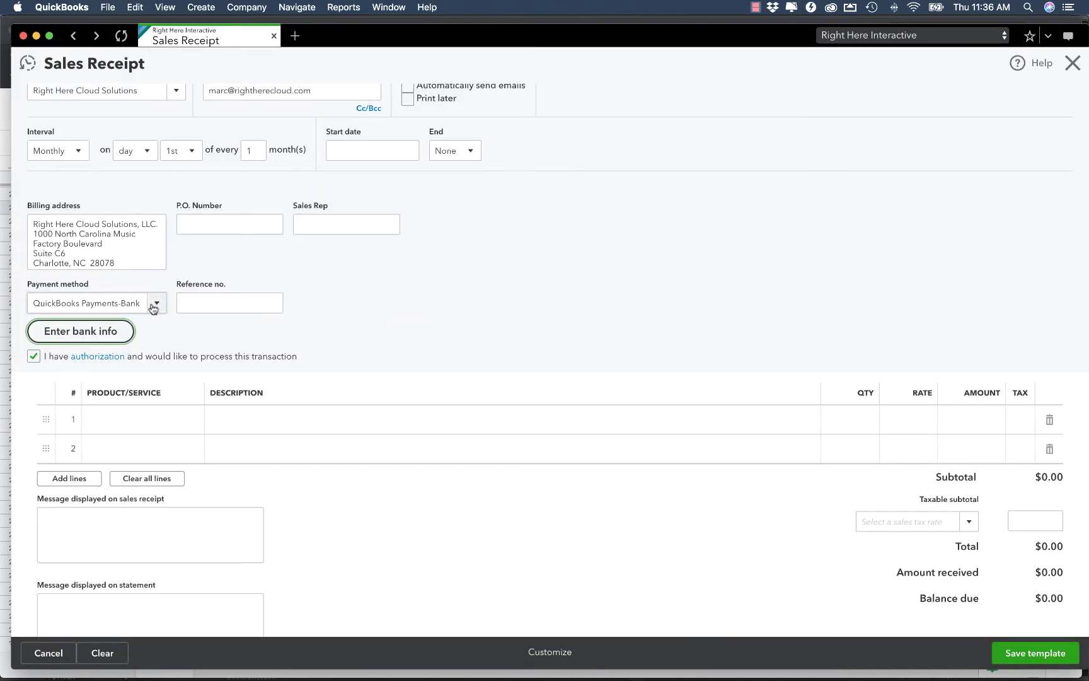
{"action": "left_click", "coordinate": [155, 304]}
{"action": "left_click", "coordinate": [154, 304]}
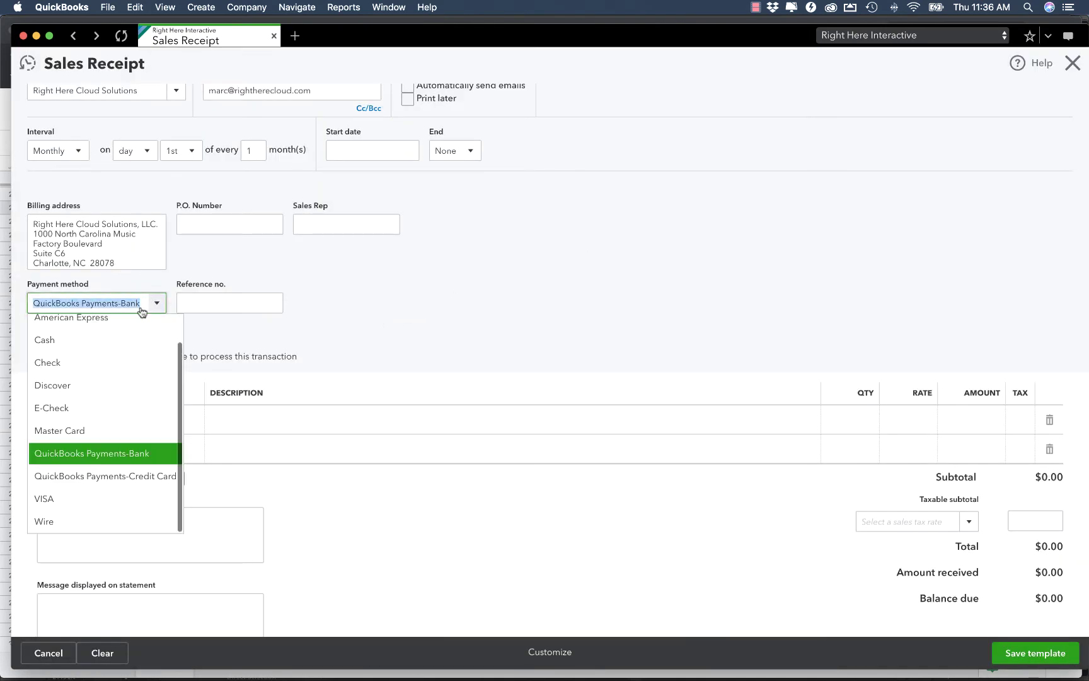
{"action": "left_click", "coordinate": [111, 484]}
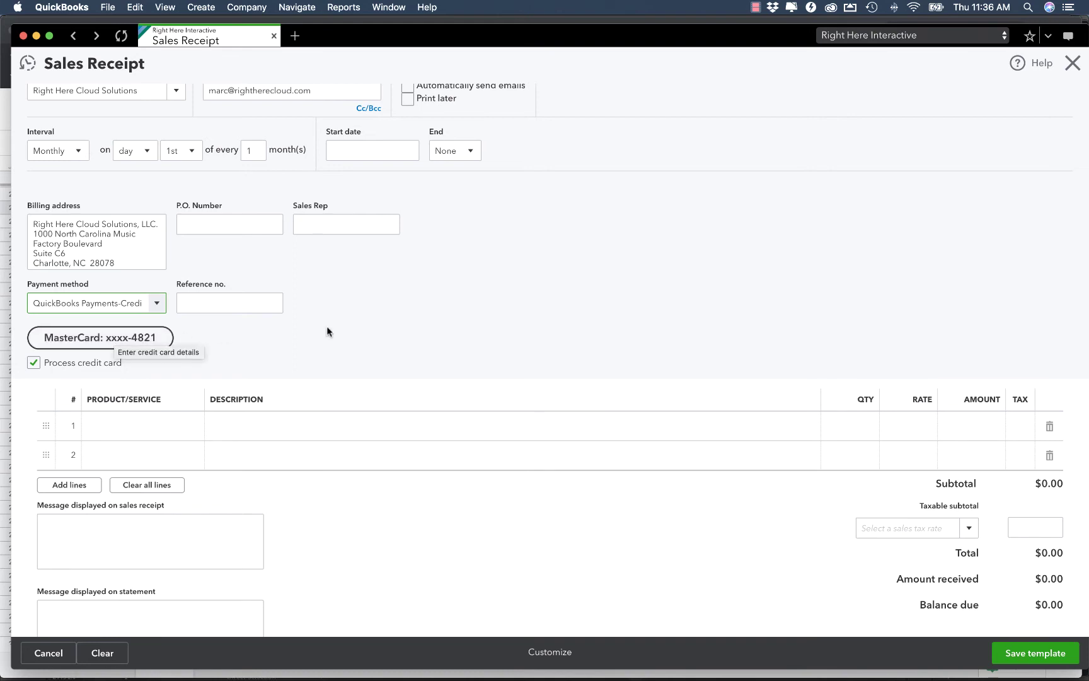
Add a RETAINED-MKTG service on line 1 with an amount of 100.00.
{"action": "left_click", "coordinate": [154, 428]}
{"action": "type", "text": "mark"}
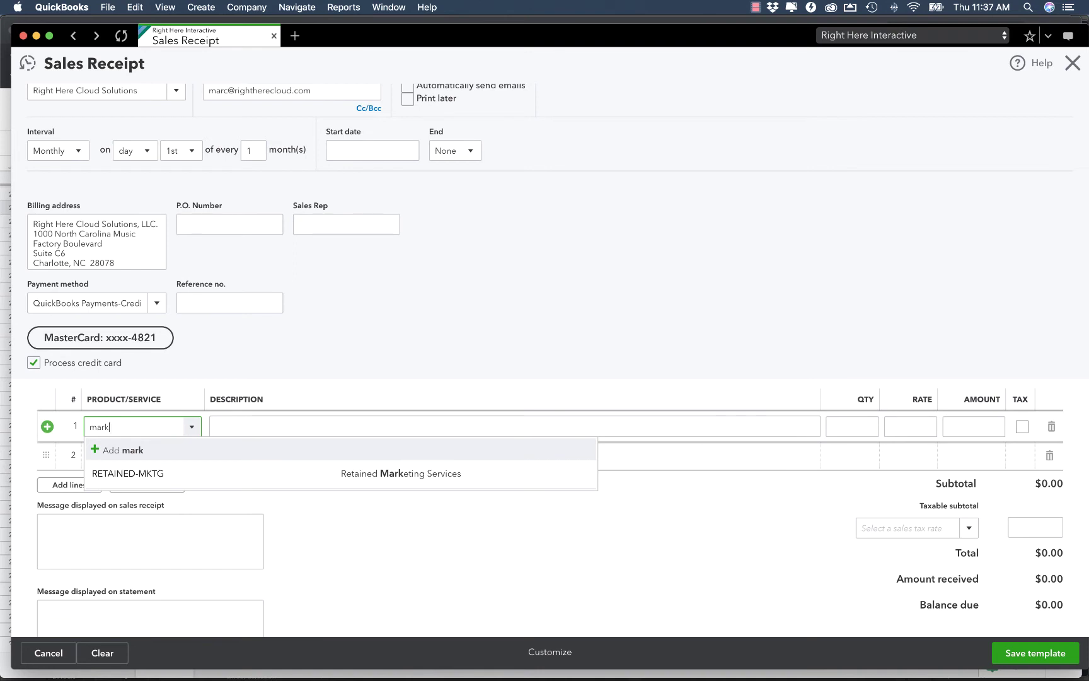
{"action": "left_click", "coordinate": [149, 473]}
{"action": "left_click", "coordinate": [968, 427]}
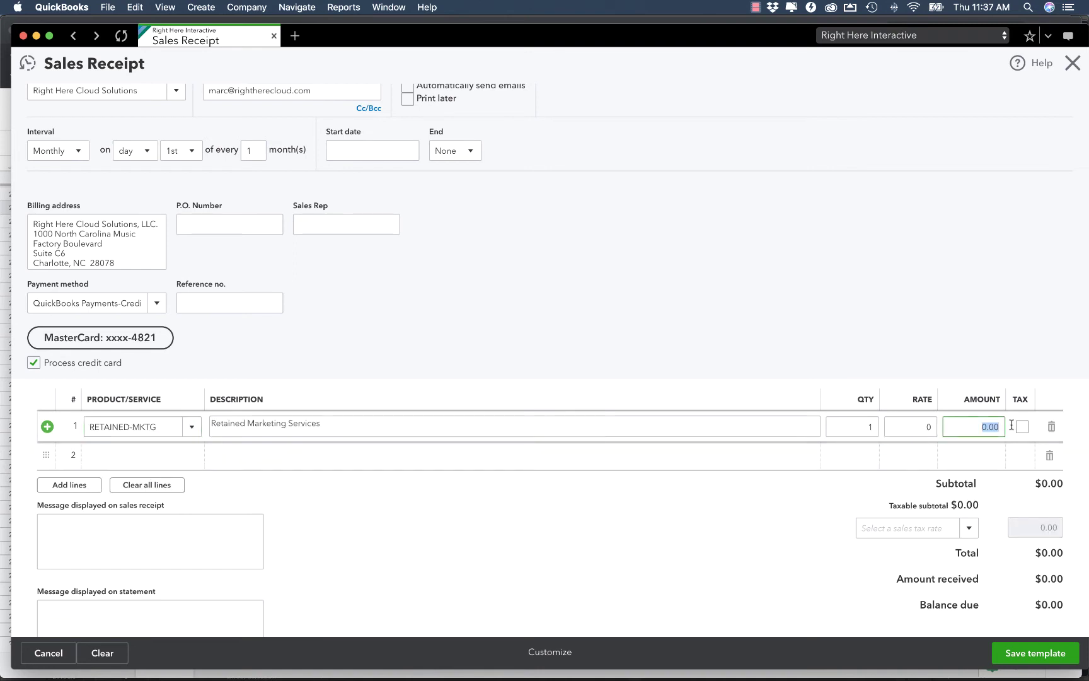
{"action": "type", "text": "100"}
{"action": "key", "text": "Tab"}
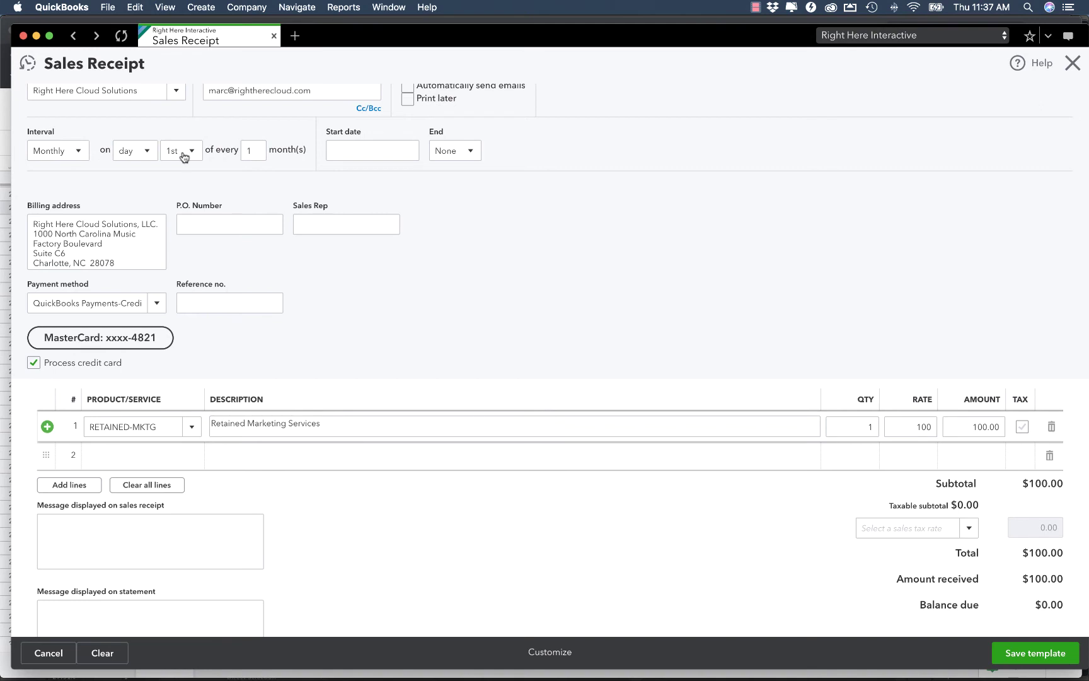
Set the schedule's start date to 01/01/2020.
{"action": "left_click", "coordinate": [408, 150]}
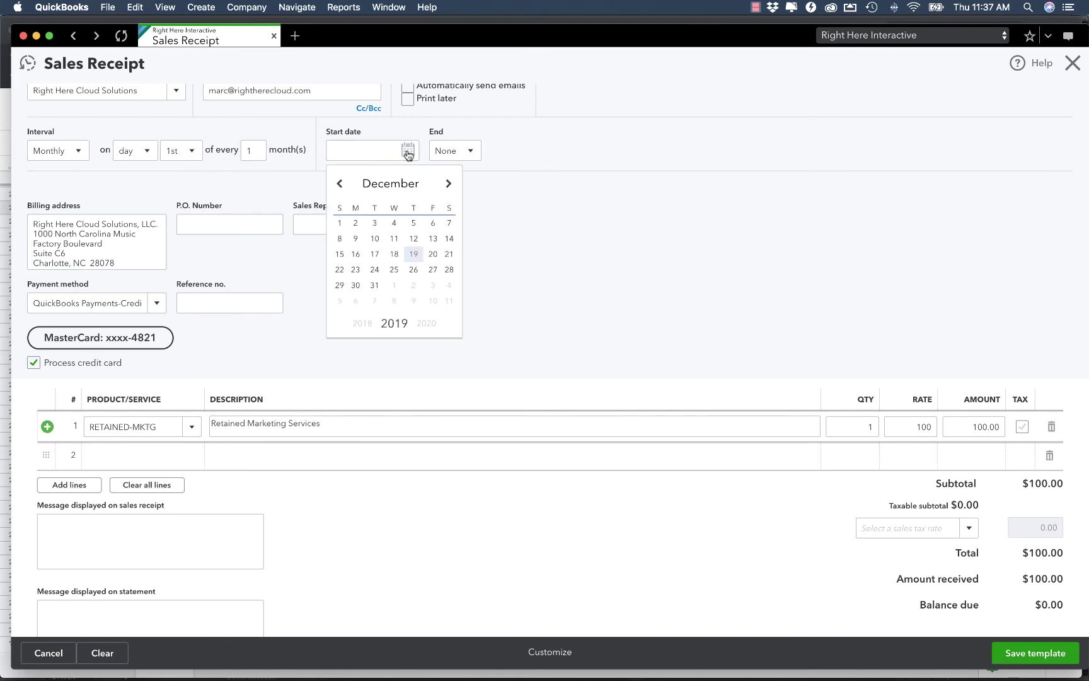
{"action": "left_click", "coordinate": [394, 285]}
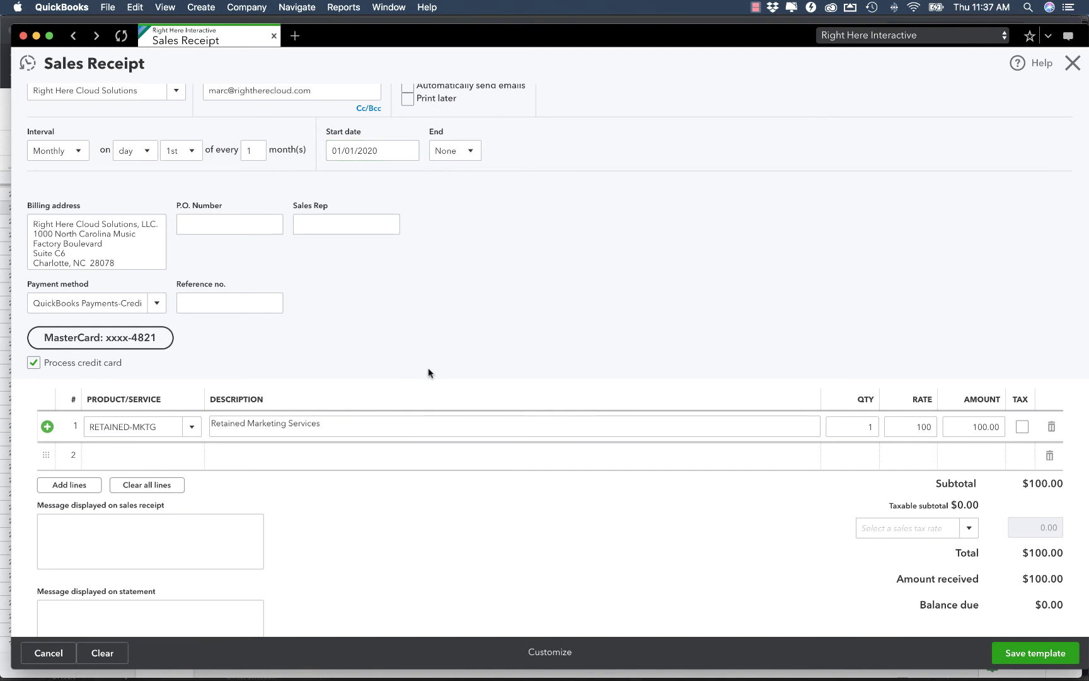
{"action": "scroll", "coordinate": [428, 369], "scroll_direction": "down", "scroll_amount": 3}
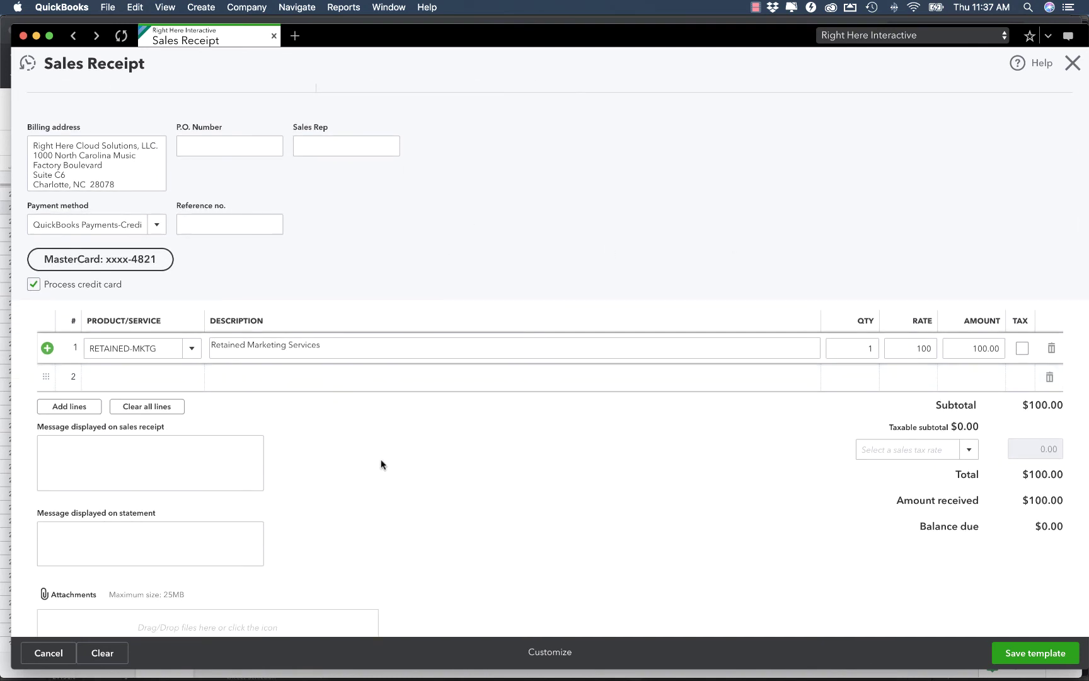
{"action": "scroll", "coordinate": [393, 475], "scroll_direction": "down", "scroll_amount": 2}
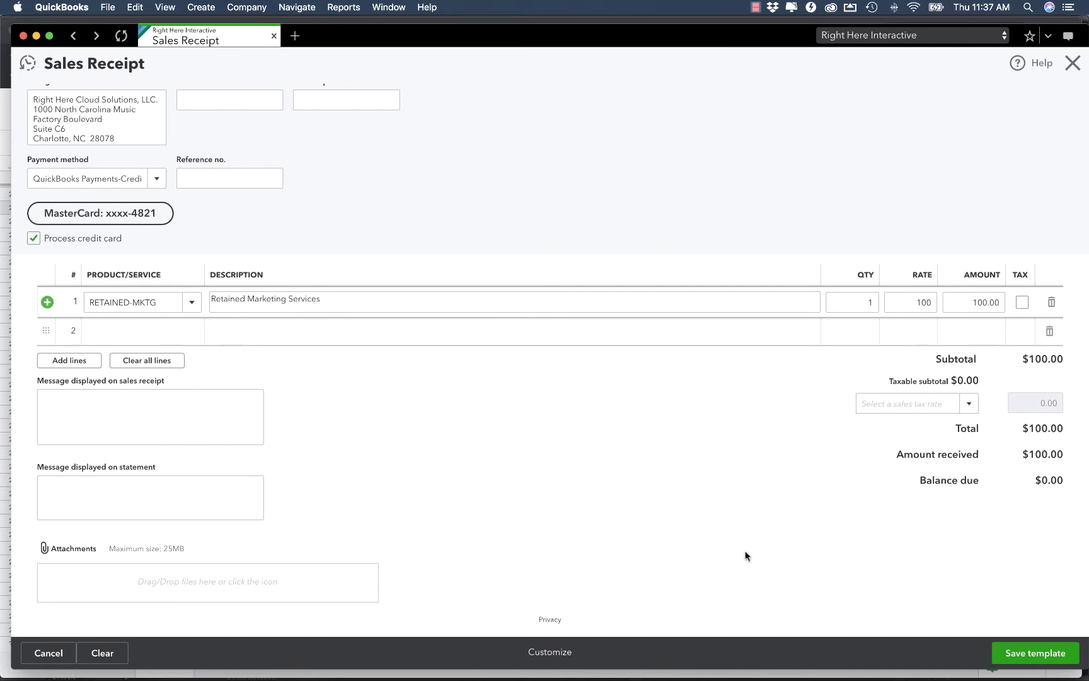
Save the template and accept the Visa/MasterCard billing authorization notice.
{"action": "left_click", "coordinate": [1032, 652]}
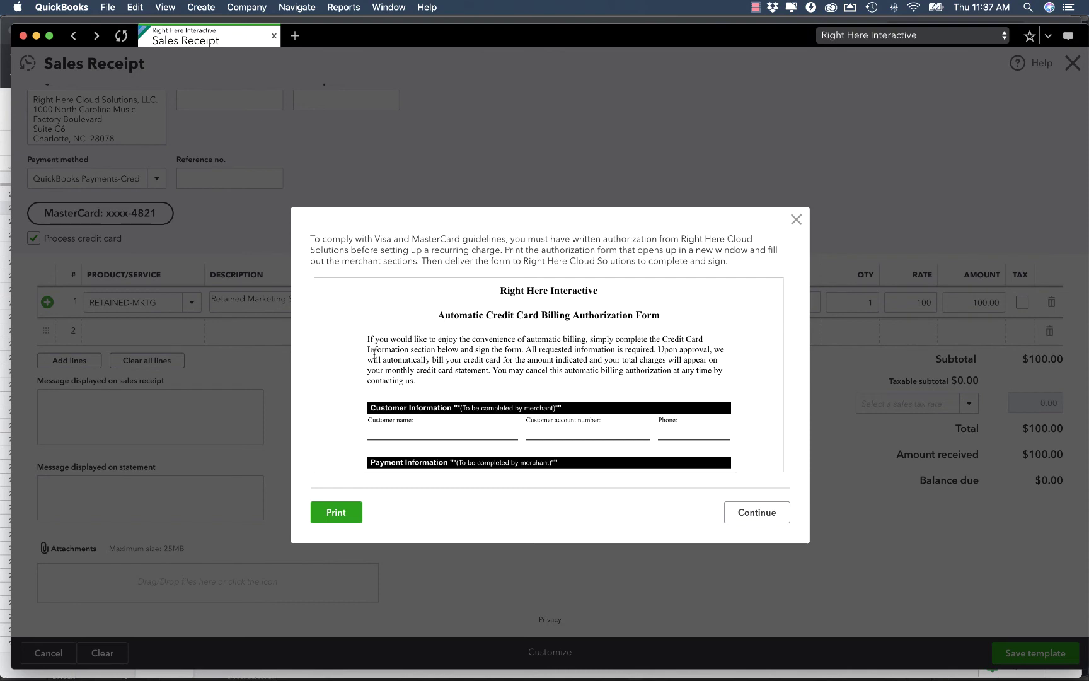
{"action": "scroll", "coordinate": [486, 379], "scroll_direction": "down", "scroll_amount": 5}
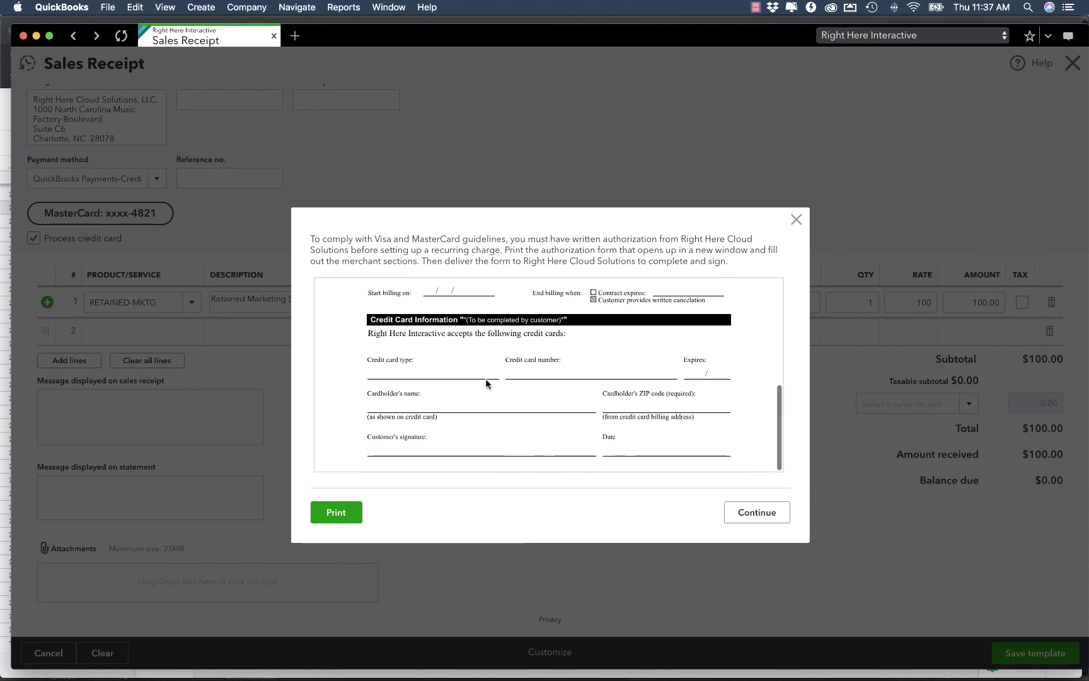
{"action": "scroll", "coordinate": [486, 378], "scroll_direction": "up", "scroll_amount": 5}
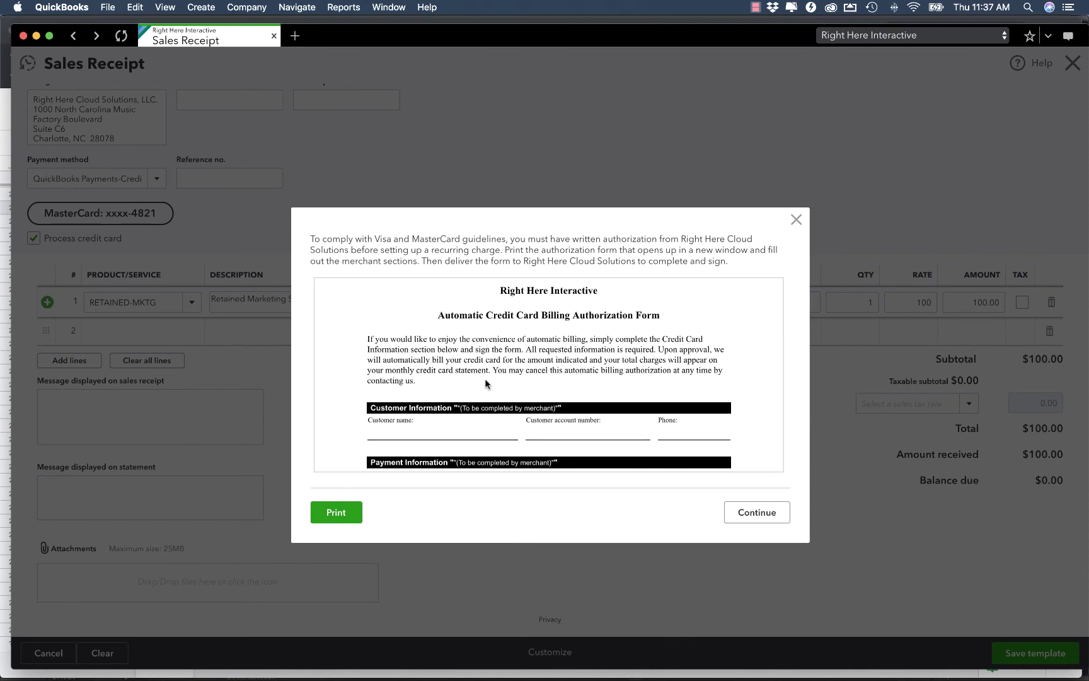
{"action": "left_click", "coordinate": [757, 513]}
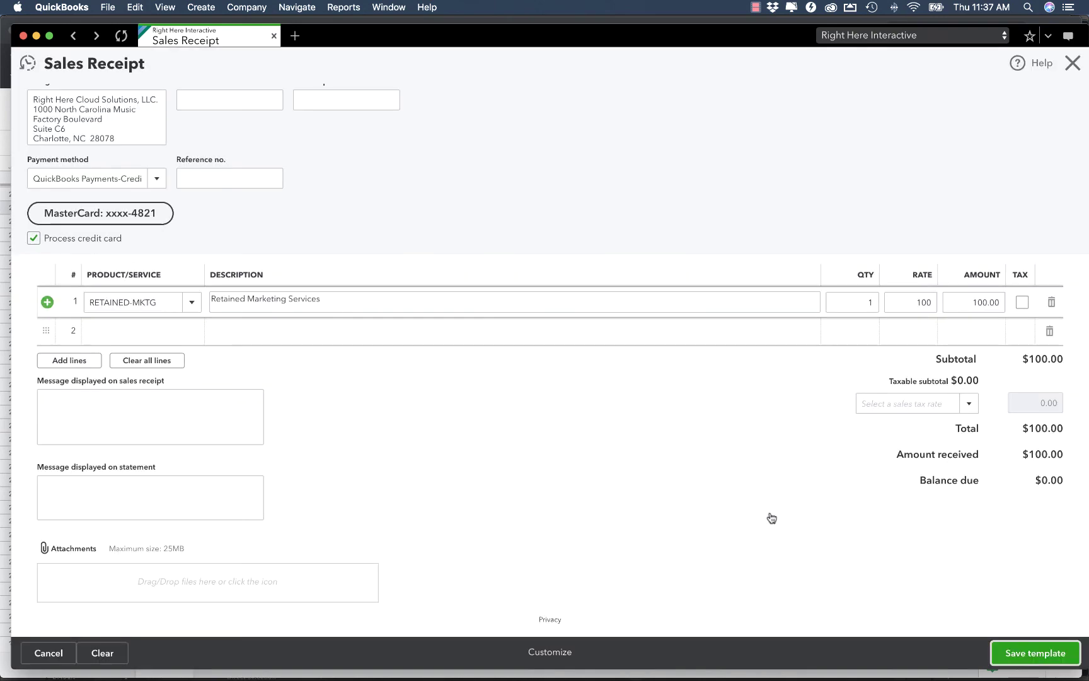